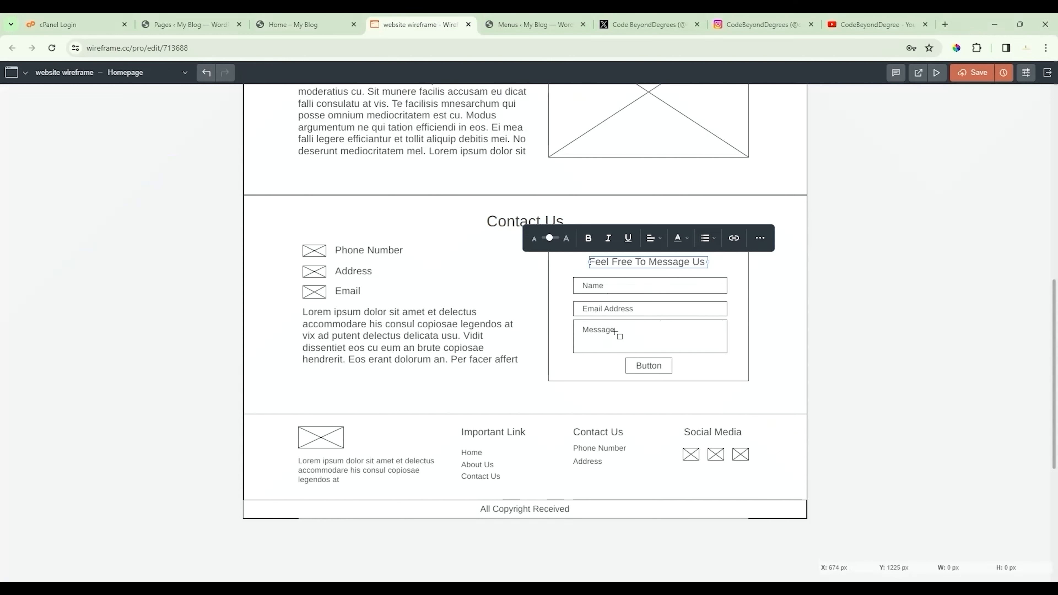
# Step: After reviewing the wireframe's contact form, return to the 'Home – My Blog' builder tab
pyautogui.click(304, 25)
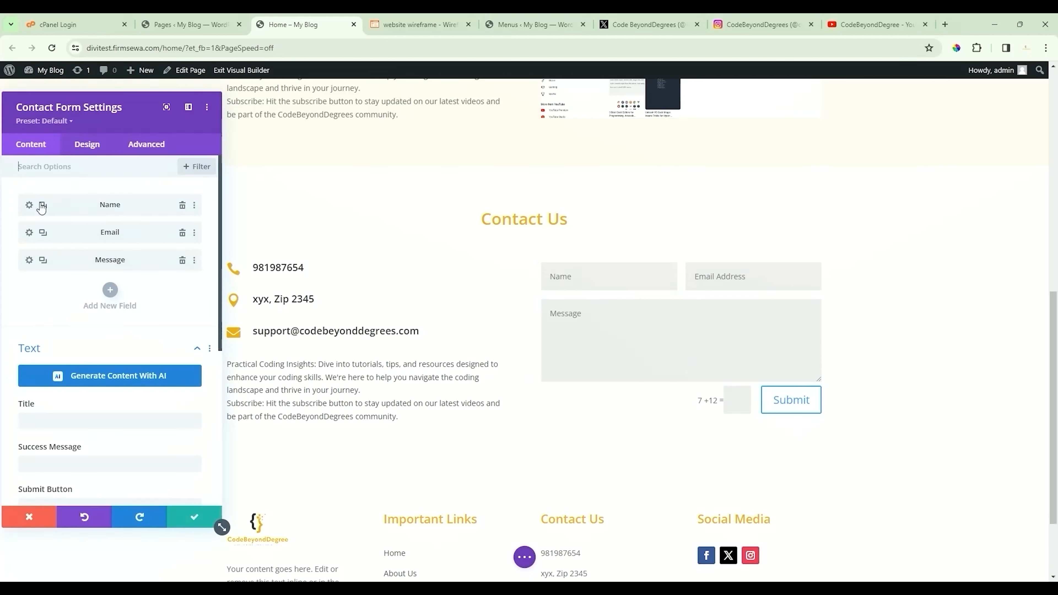
# Step: Set the Name field's Make Fullwidth option to YES
pyautogui.click(28, 204)
pyautogui.click(86, 144)
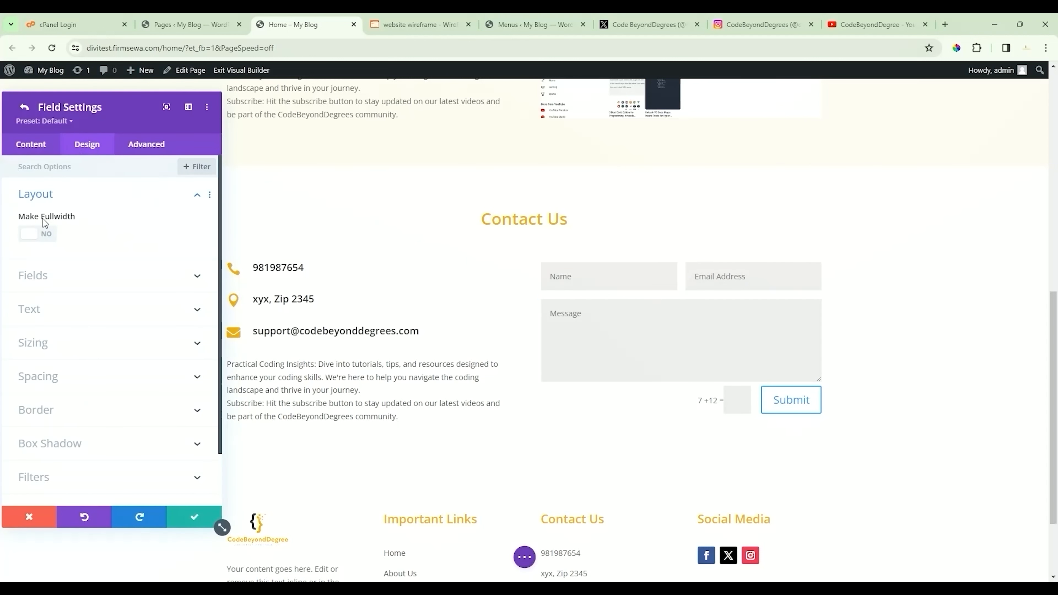
pyautogui.click(45, 234)
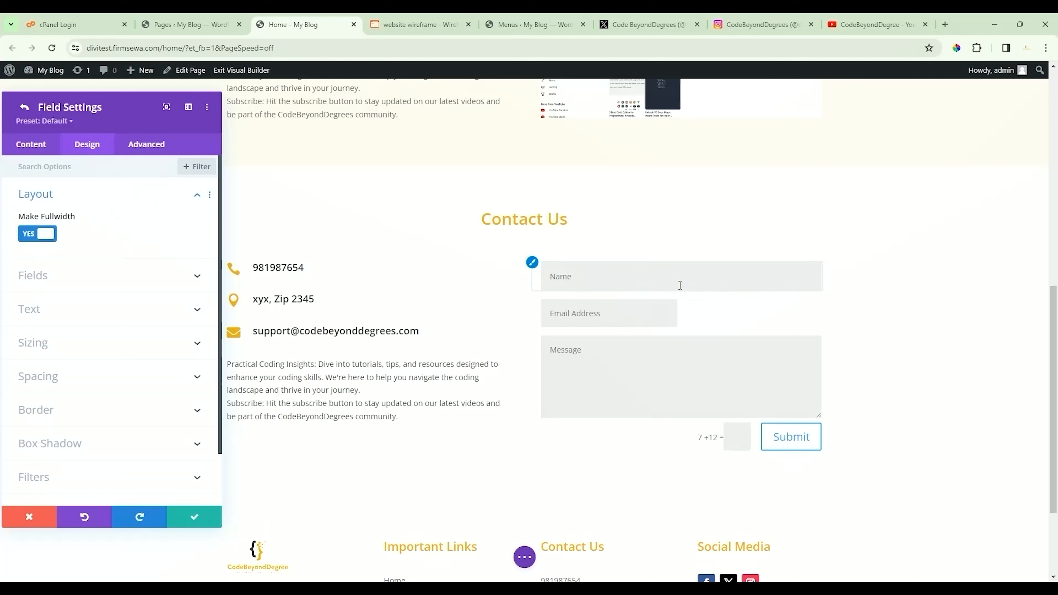
pyautogui.click(25, 146)
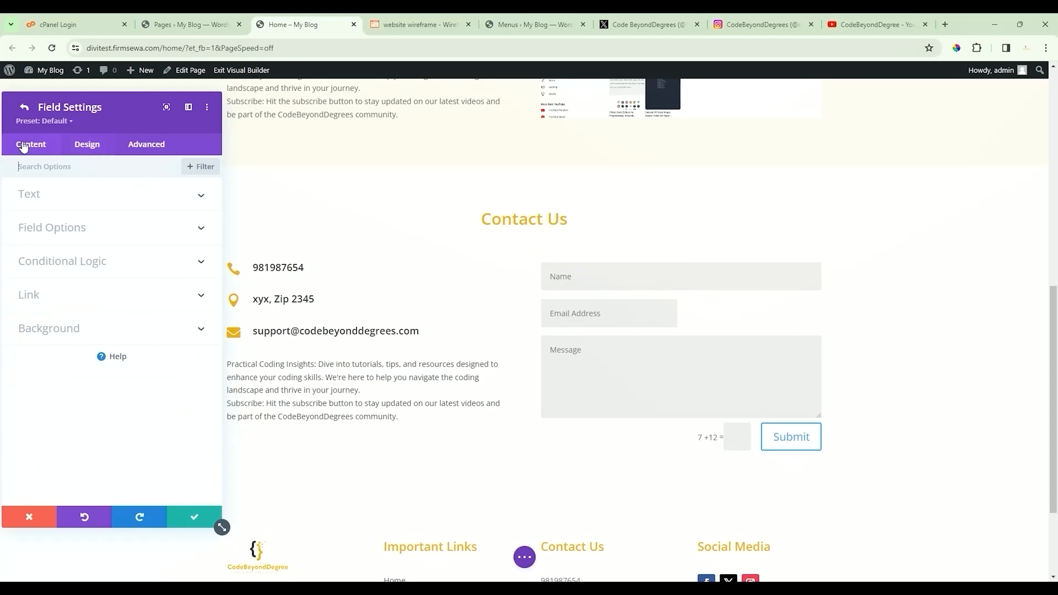
pyautogui.click(25, 110)
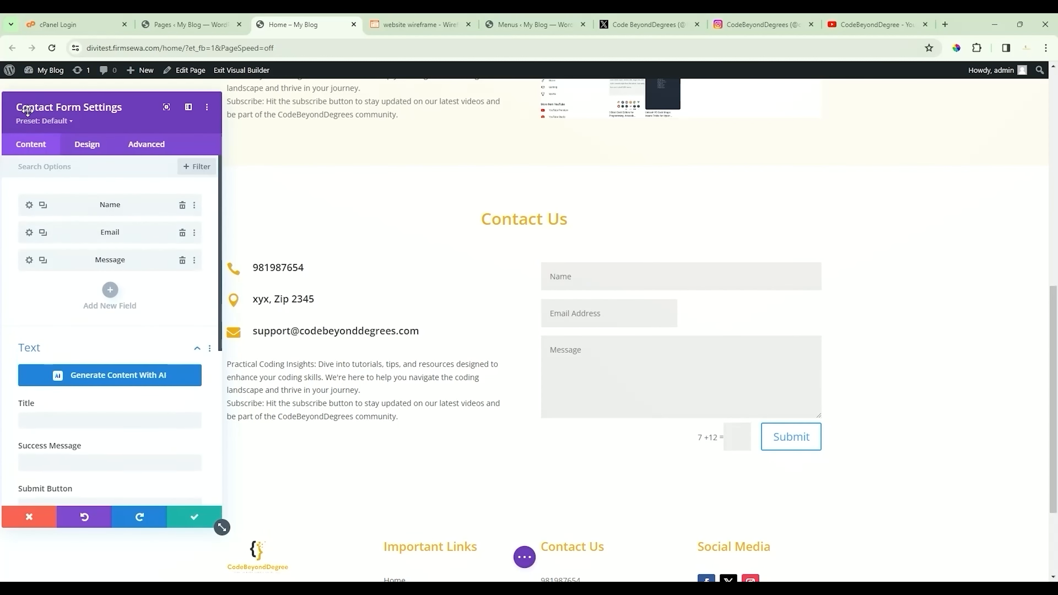
# Step: Make the Email Address field full width too
pyautogui.click(29, 233)
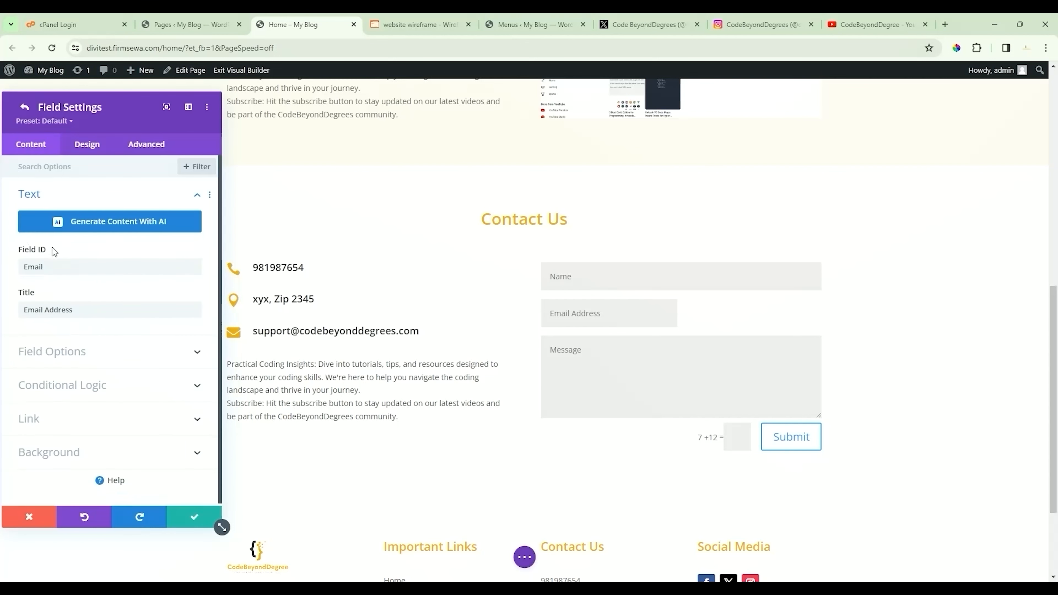
pyautogui.click(92, 148)
pyautogui.click(83, 197)
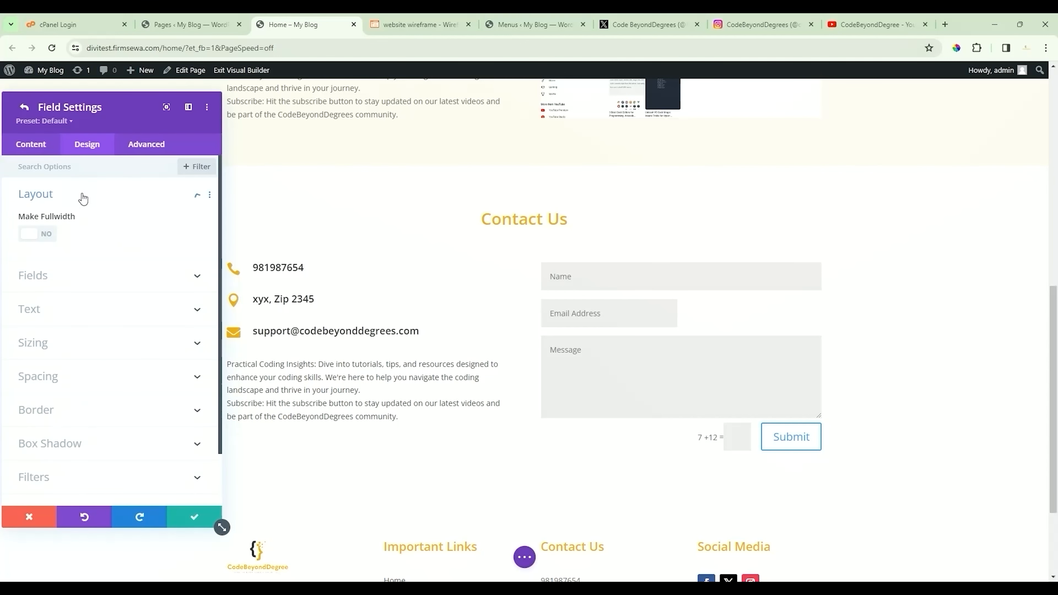
pyautogui.click(46, 236)
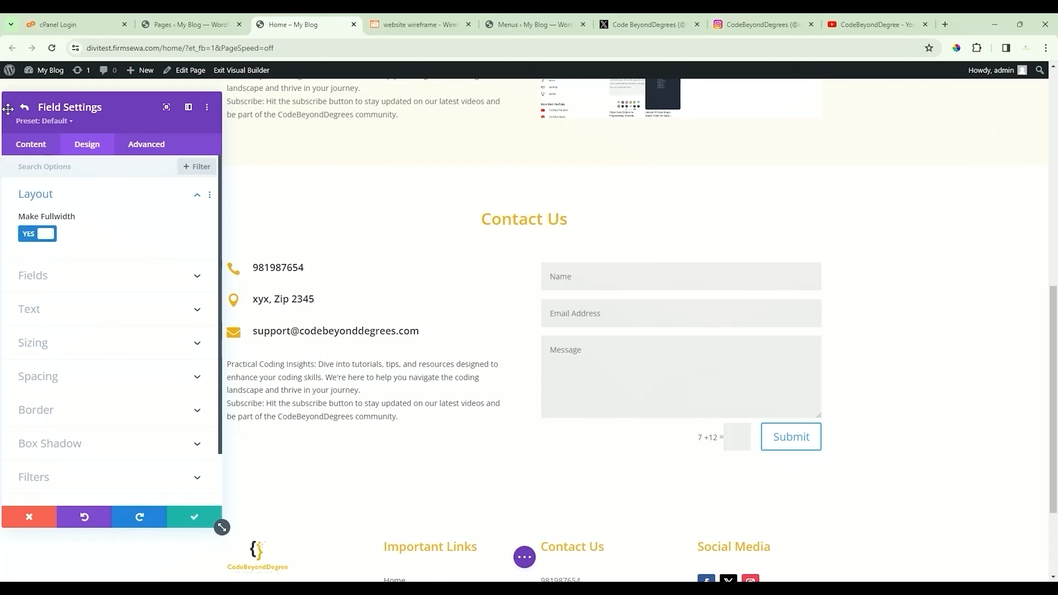
pyautogui.click(25, 109)
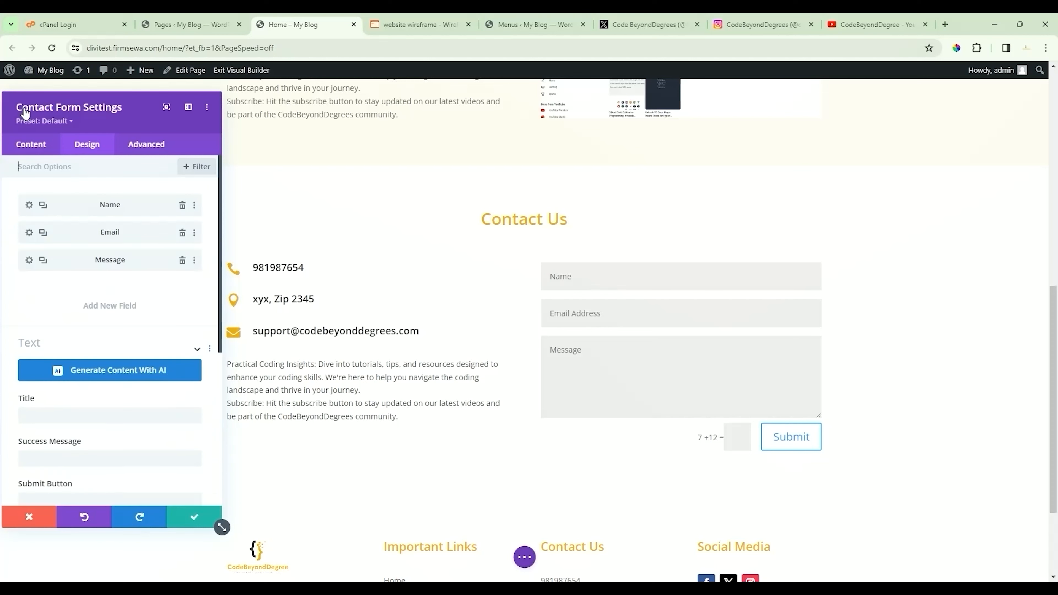
# Step: Check the wireframe heading, then title the form 'Feel Free To Message Us'
pyautogui.scroll(-3, 163, 317)
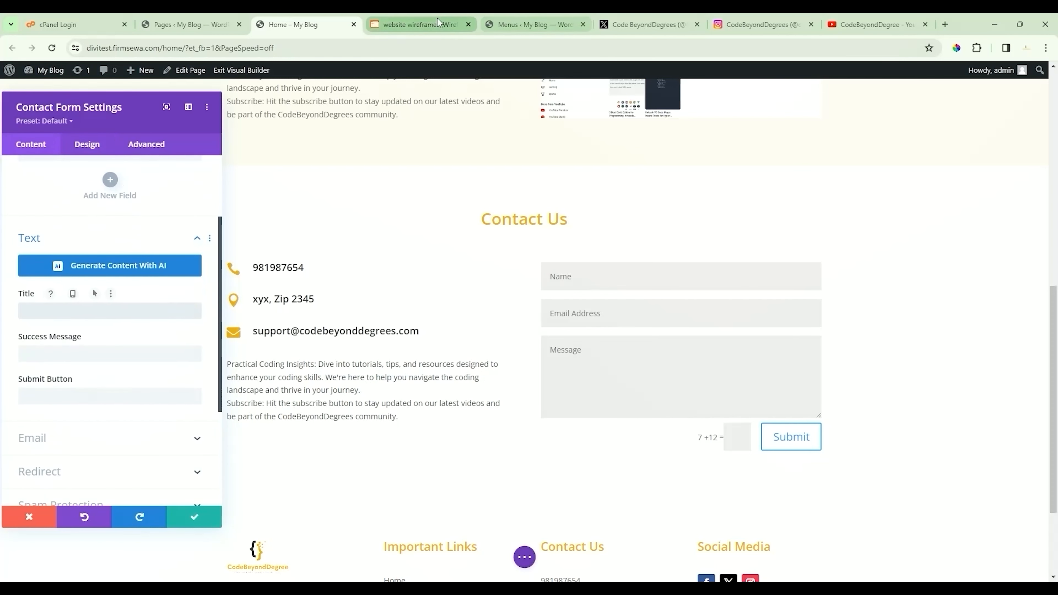
pyautogui.click(416, 24)
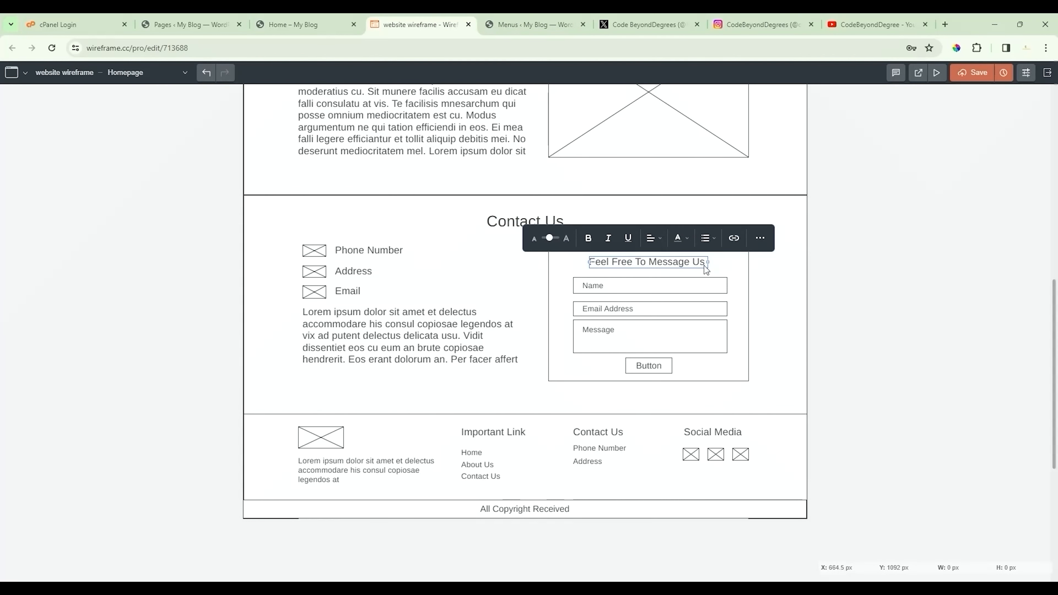
pyautogui.click(306, 24)
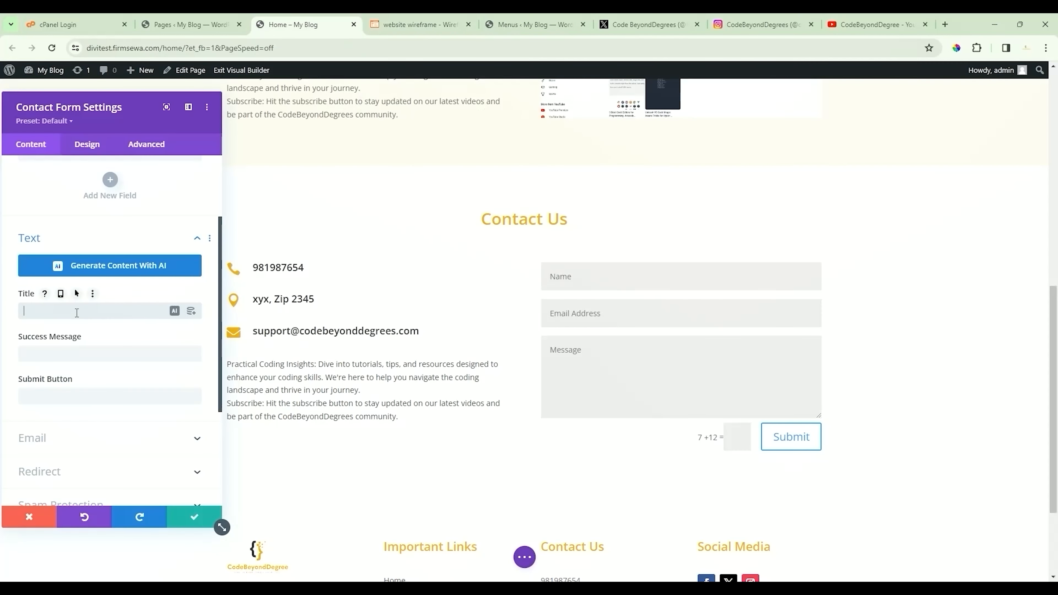
pyautogui.write('Feel F')
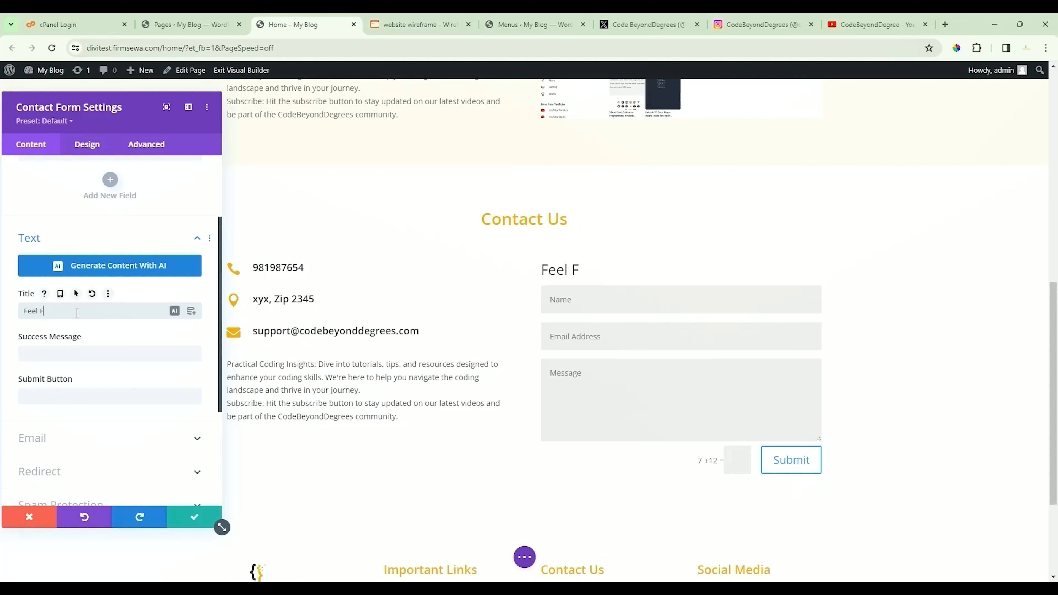
pyautogui.write('ree To Message Us')
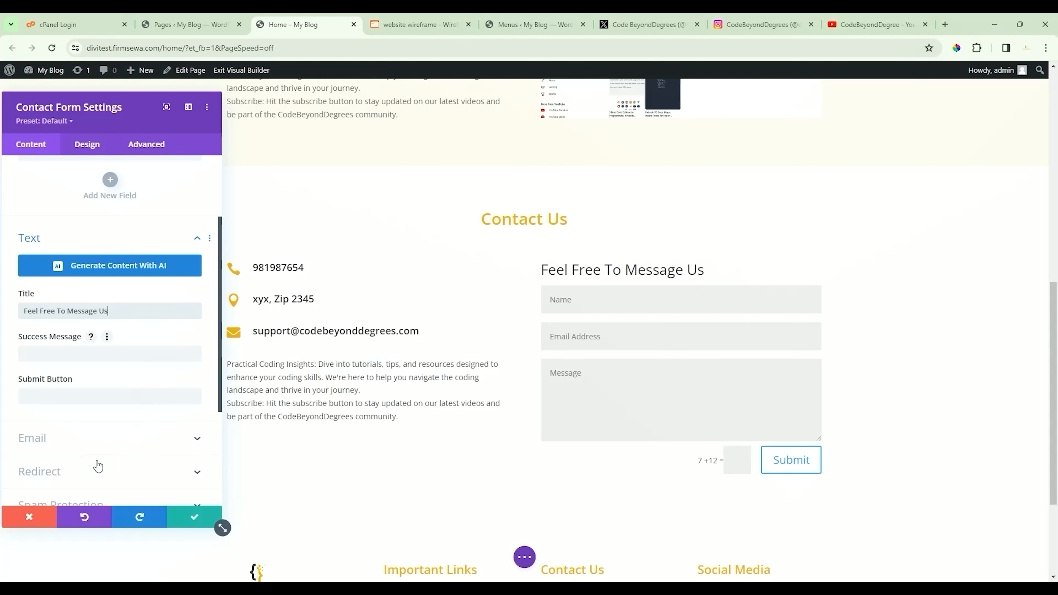
# Step: Set Use Basic Captcha to NO under the form's Spam Protection settings
pyautogui.scroll(-1, 101, 413)
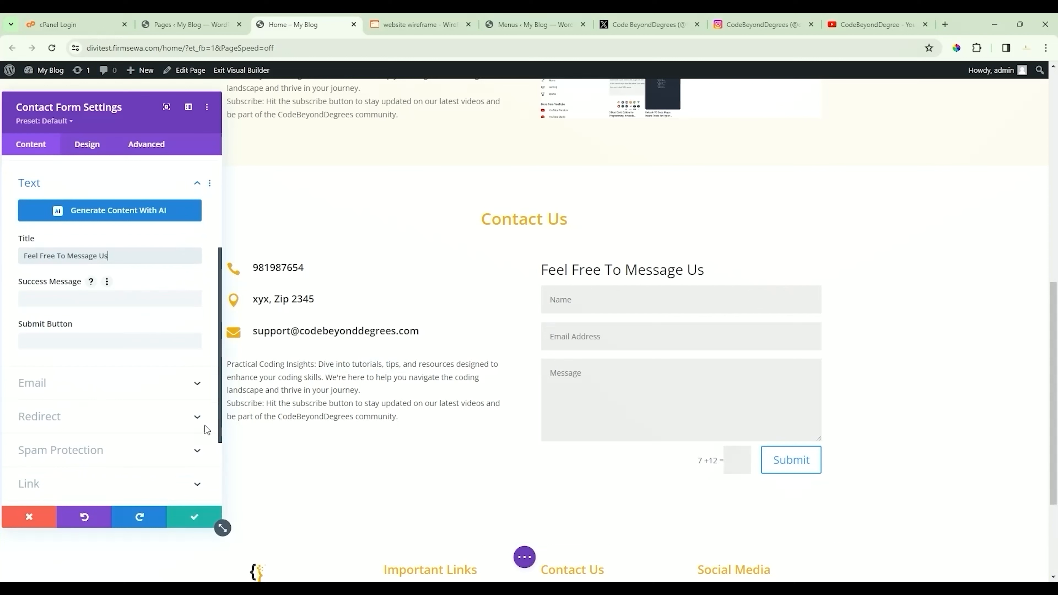
pyautogui.click(197, 418)
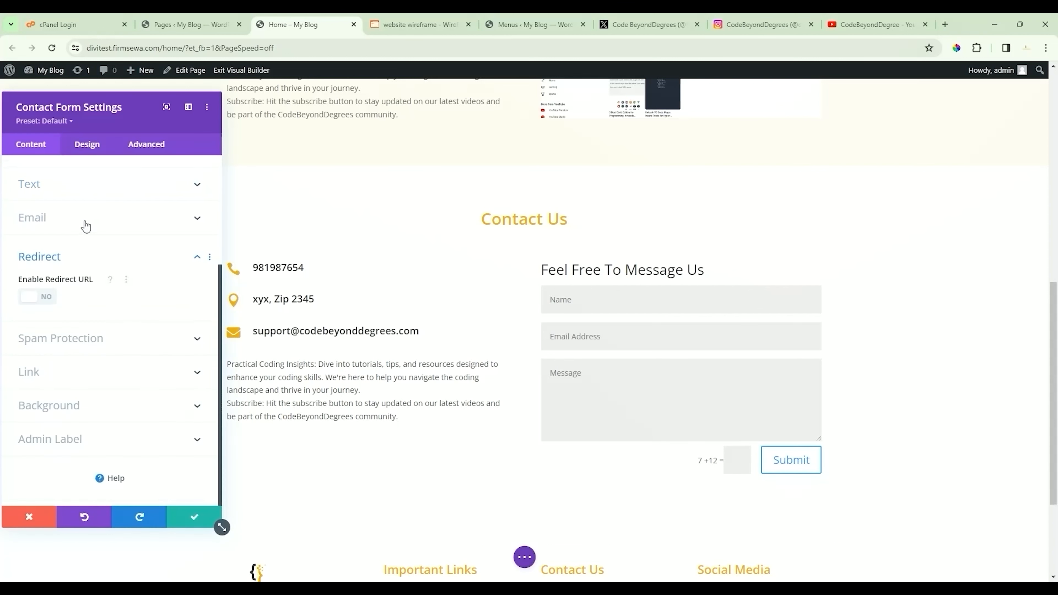
pyautogui.click(136, 344)
pyautogui.click(21, 330)
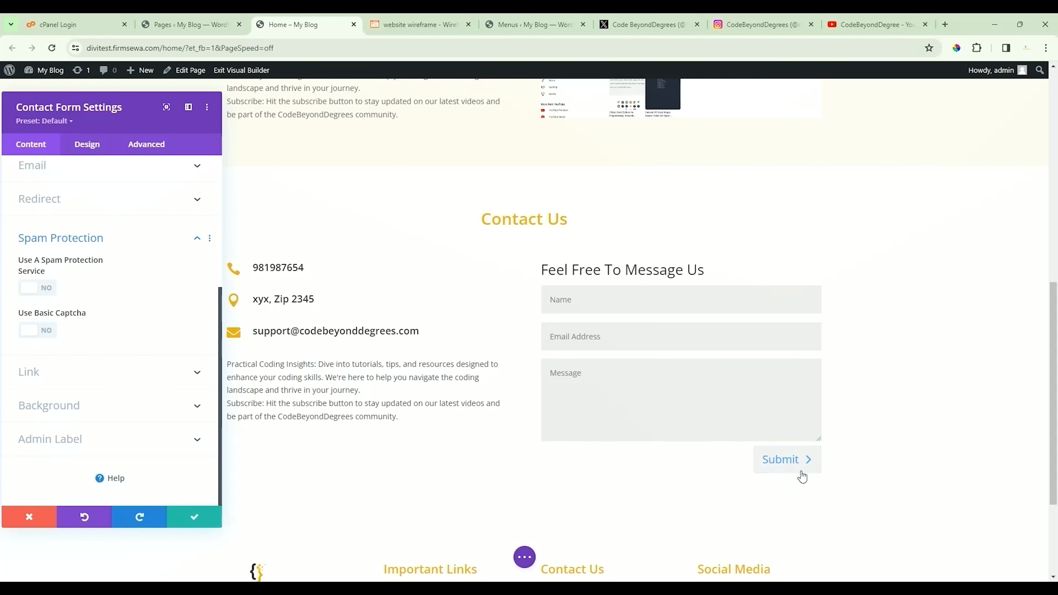
pyautogui.click(78, 146)
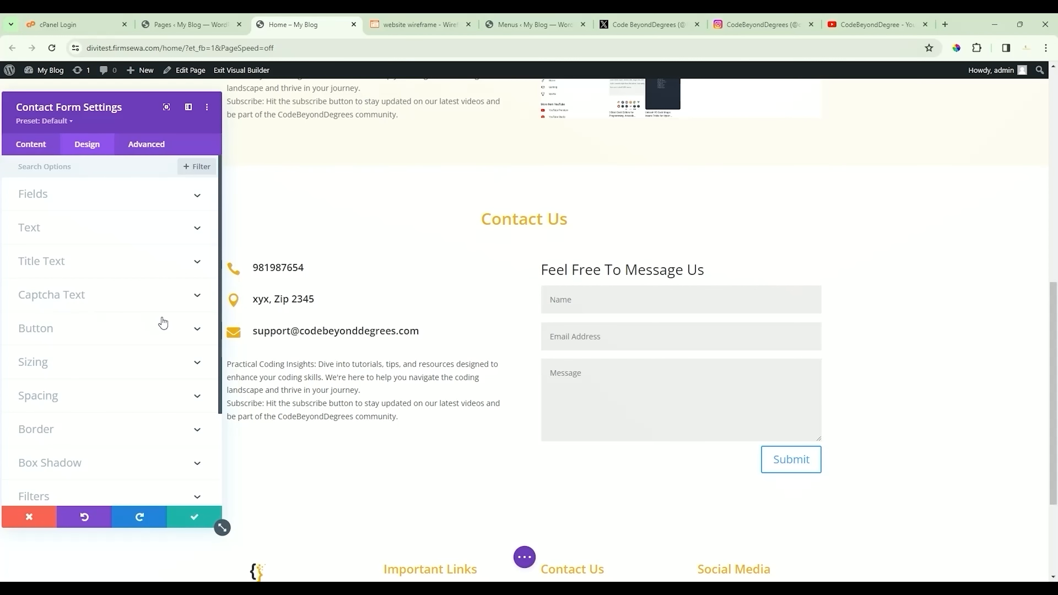
# Step: Give the Submit button custom styles with 16px text in the yellow global colour, and save
pyautogui.click(197, 330)
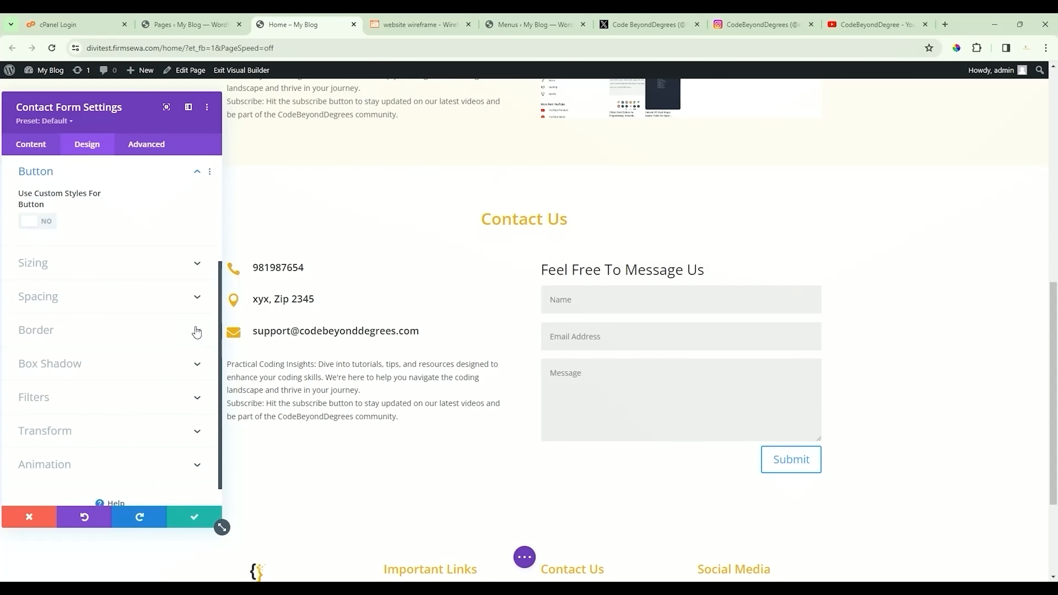
pyautogui.click(49, 224)
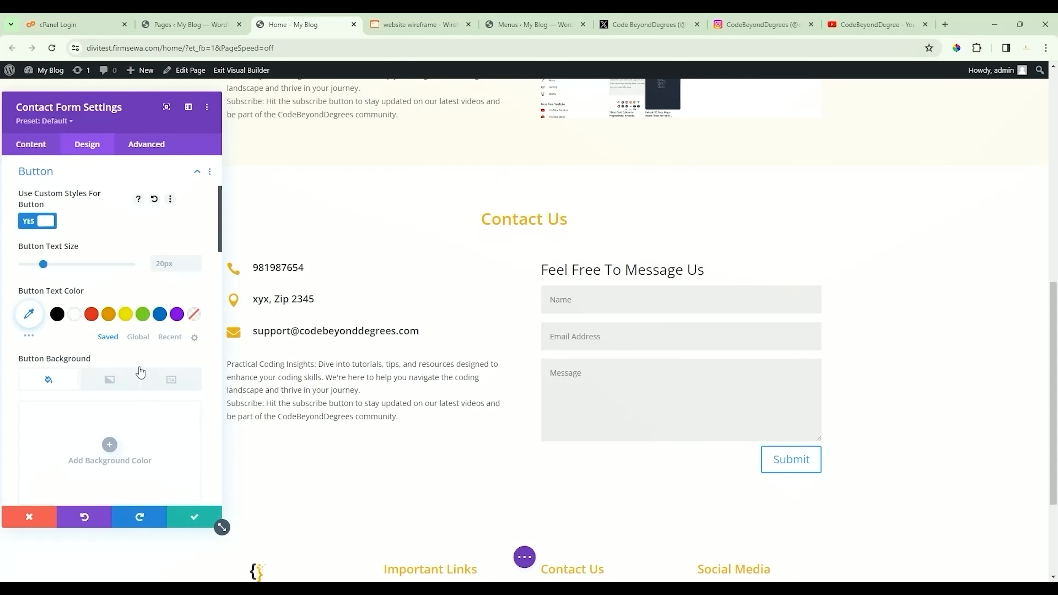
pyautogui.click(175, 263)
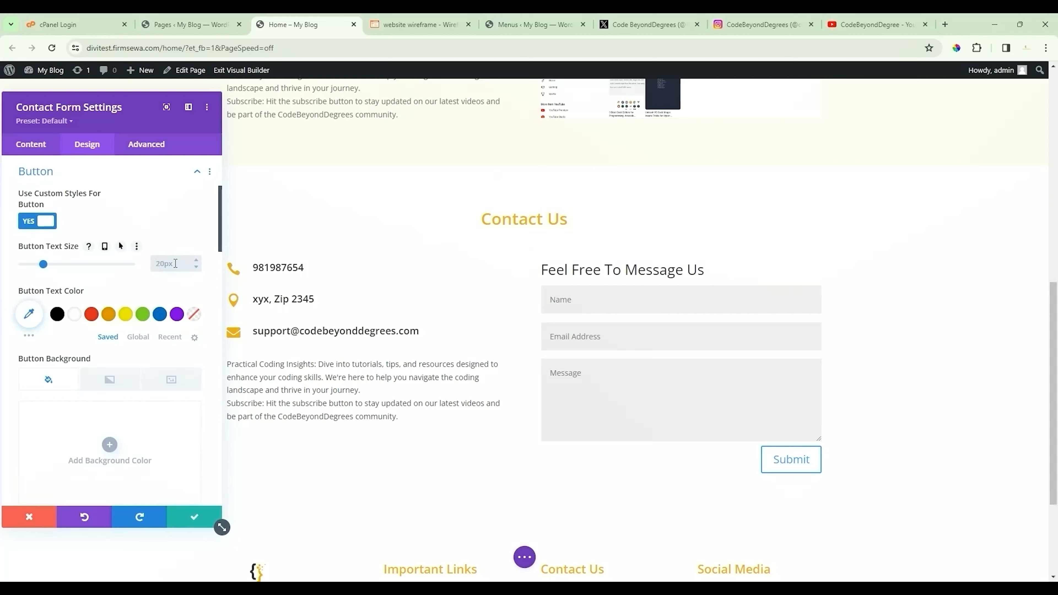
pyautogui.press('Return')
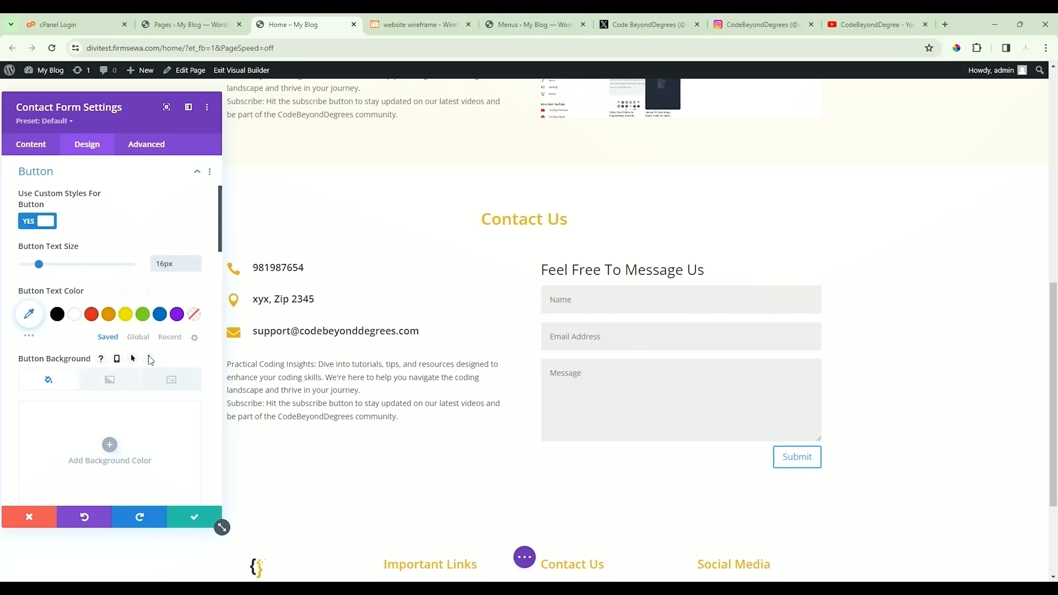
pyautogui.click(139, 337)
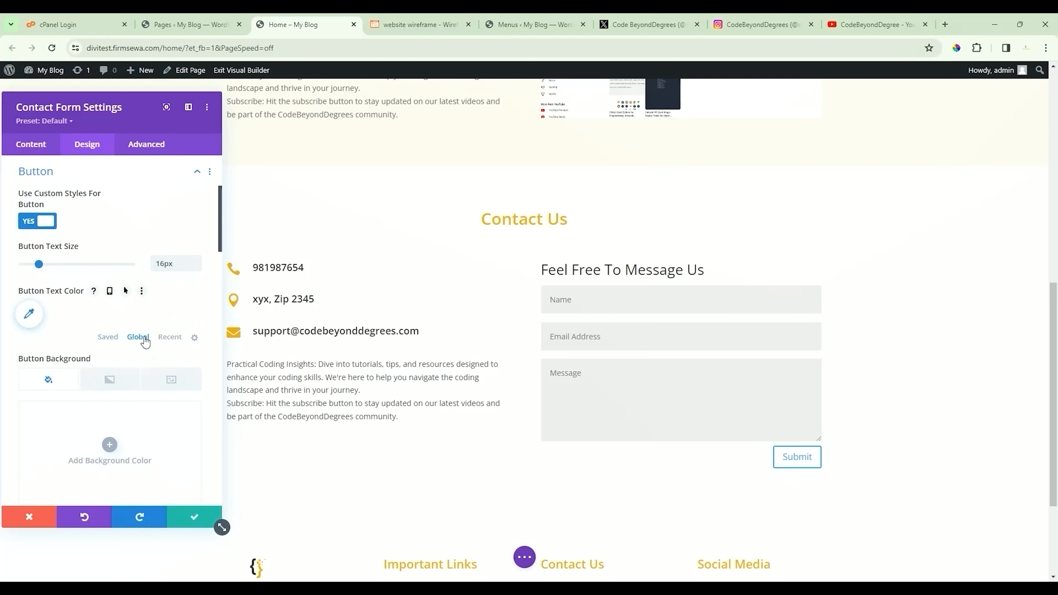
pyautogui.click(57, 314)
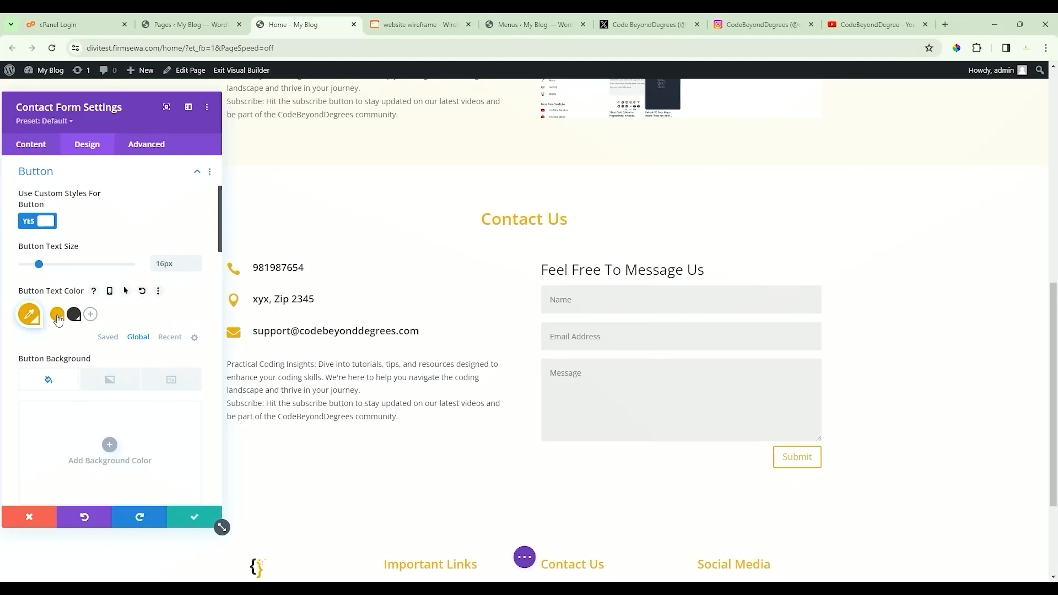
pyautogui.click(90, 163)
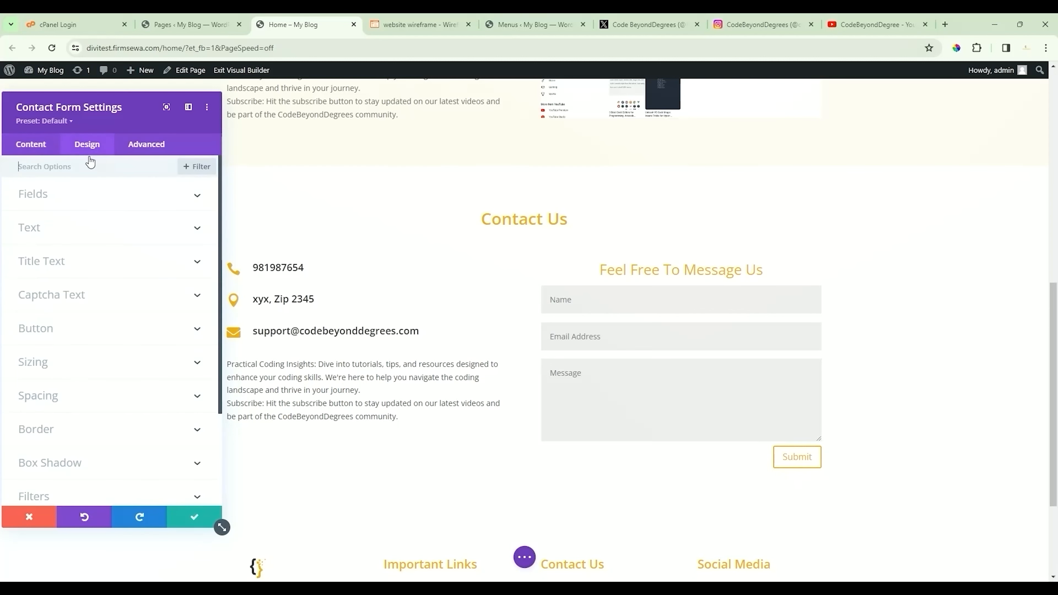
pyautogui.click(184, 515)
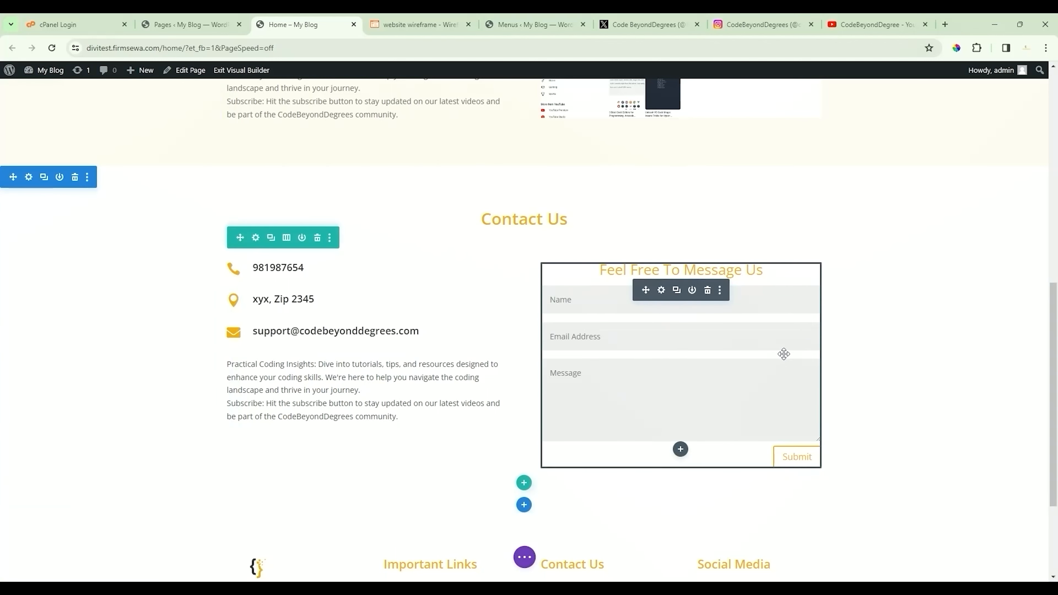
# Step: Enter the recipient email address in the form's Email settings, apply it, and save the page
pyautogui.scroll(-3, 838, 355)
pyautogui.scroll(1, 867, 295)
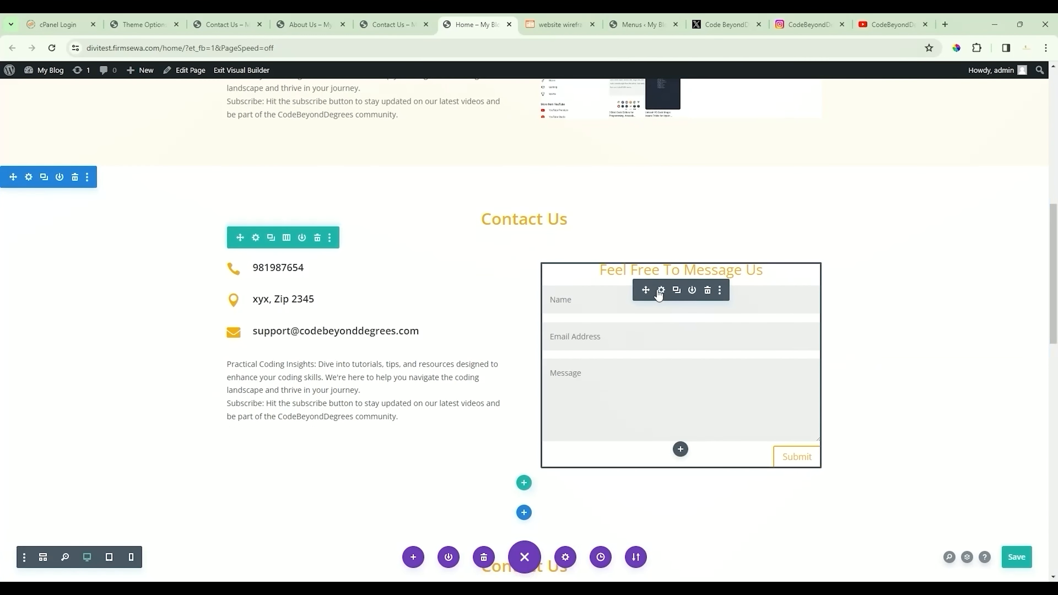
pyautogui.click(663, 290)
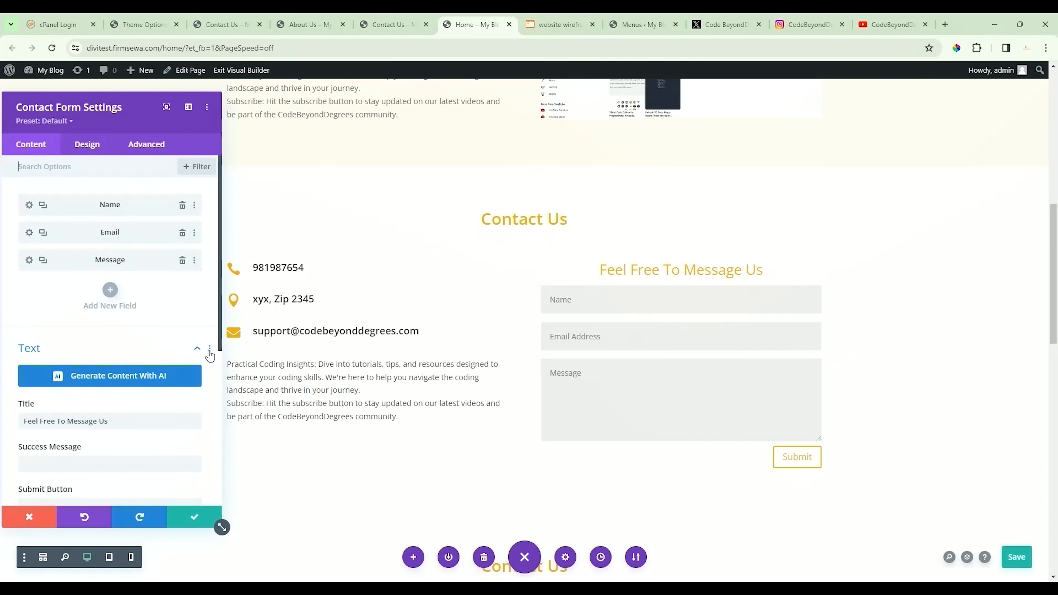
pyautogui.scroll(-4, 139, 347)
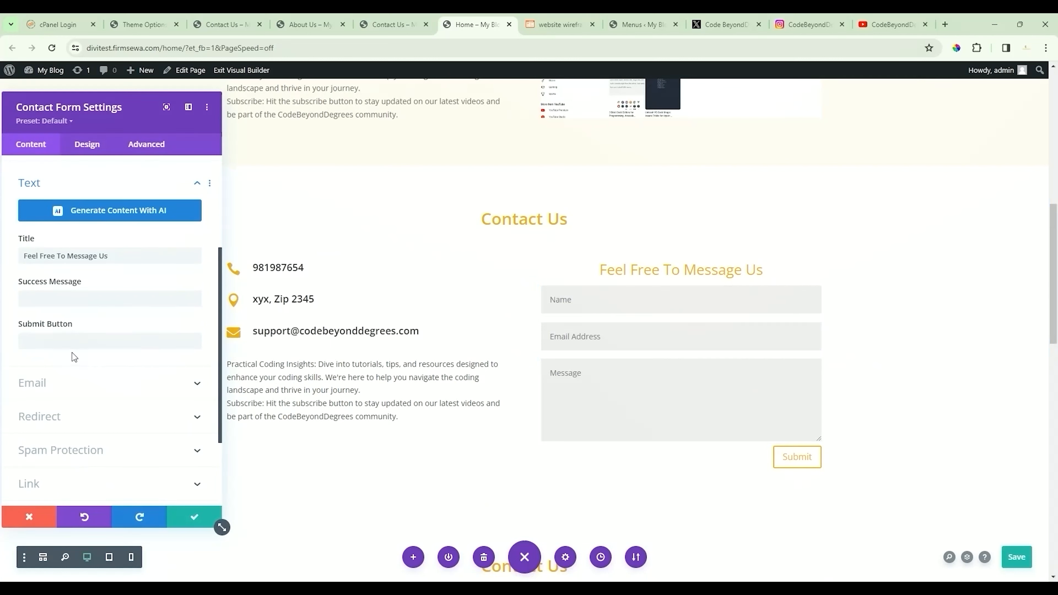
pyautogui.click(83, 385)
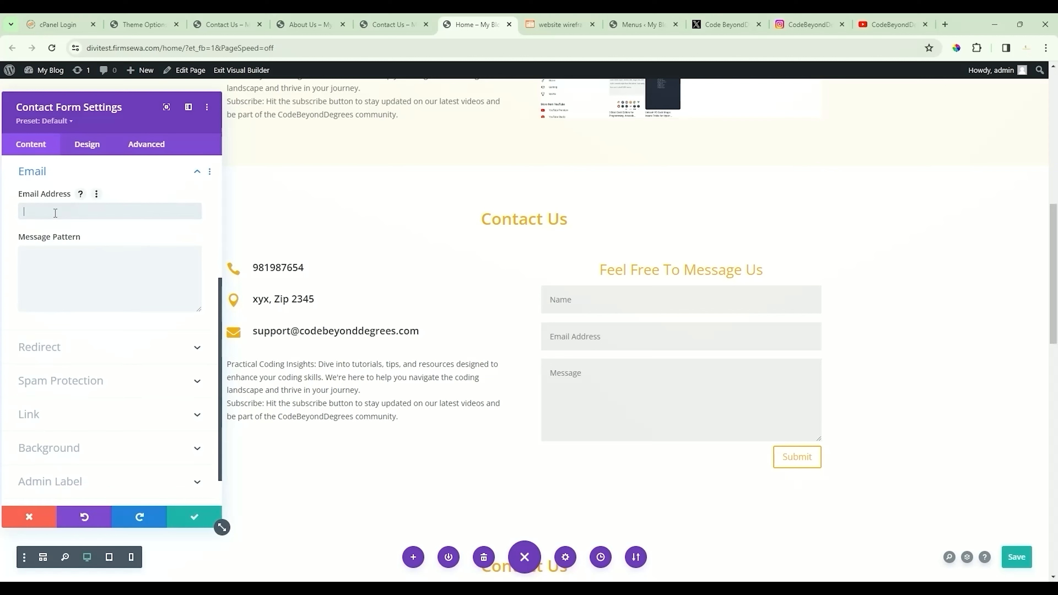
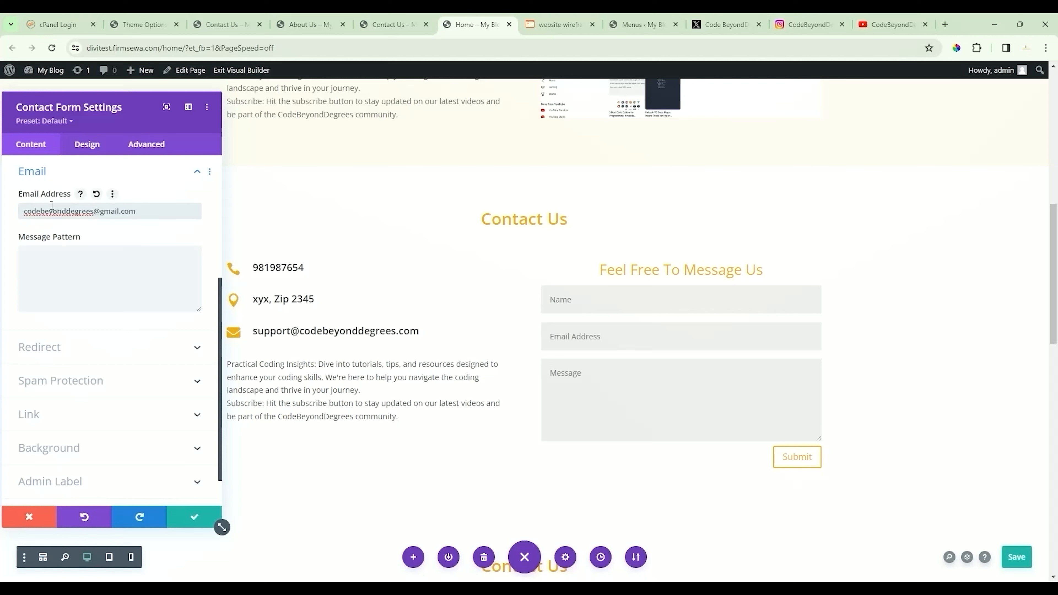
pyautogui.click(62, 240)
pyautogui.click(186, 518)
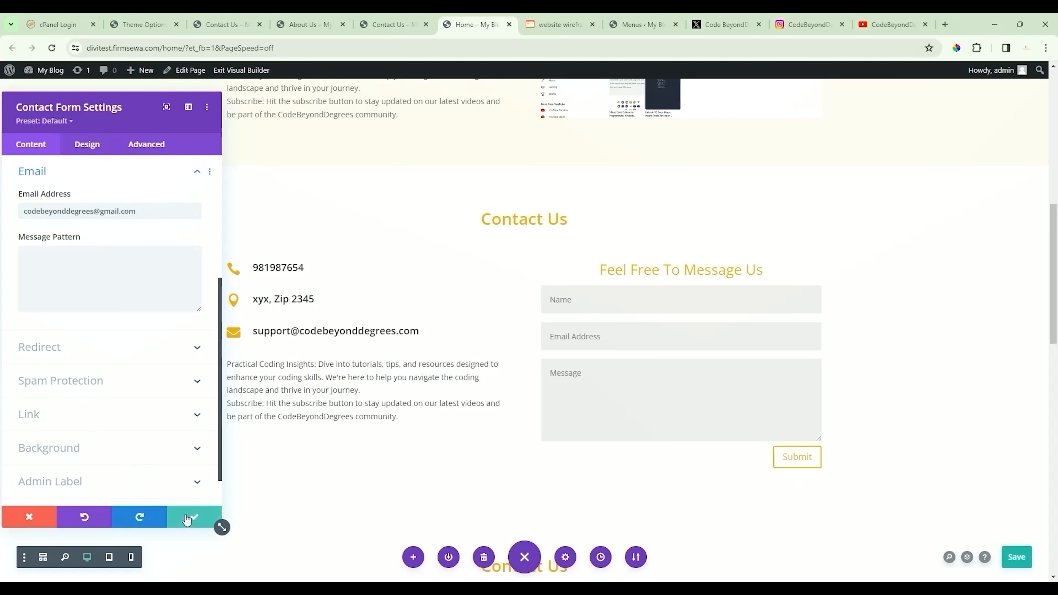
pyautogui.click(1017, 557)
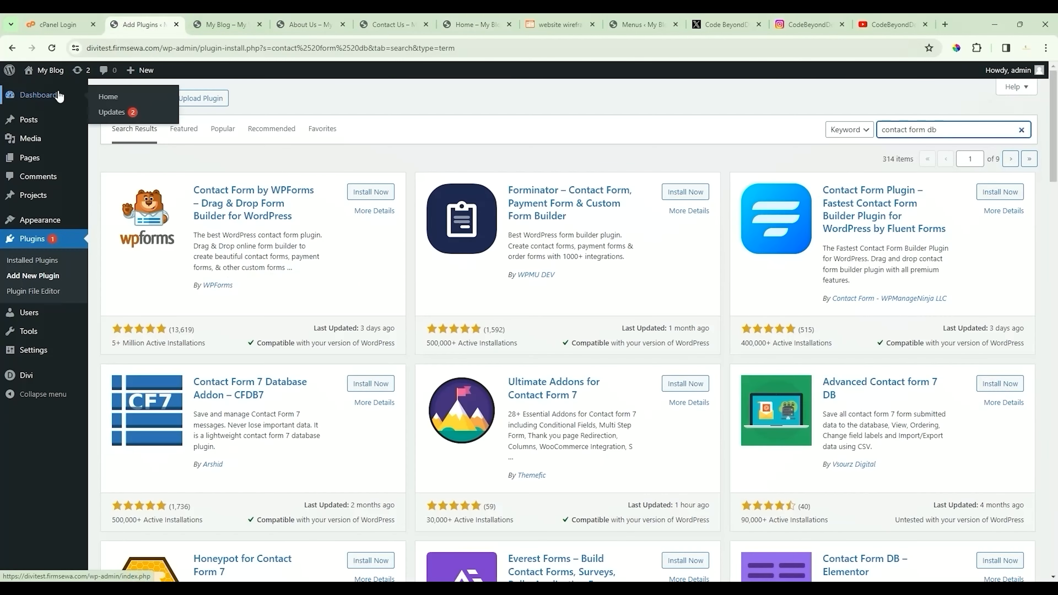
# Step: Leave the plugin search results for the WordPress admin Dashboard
pyautogui.click(41, 97)
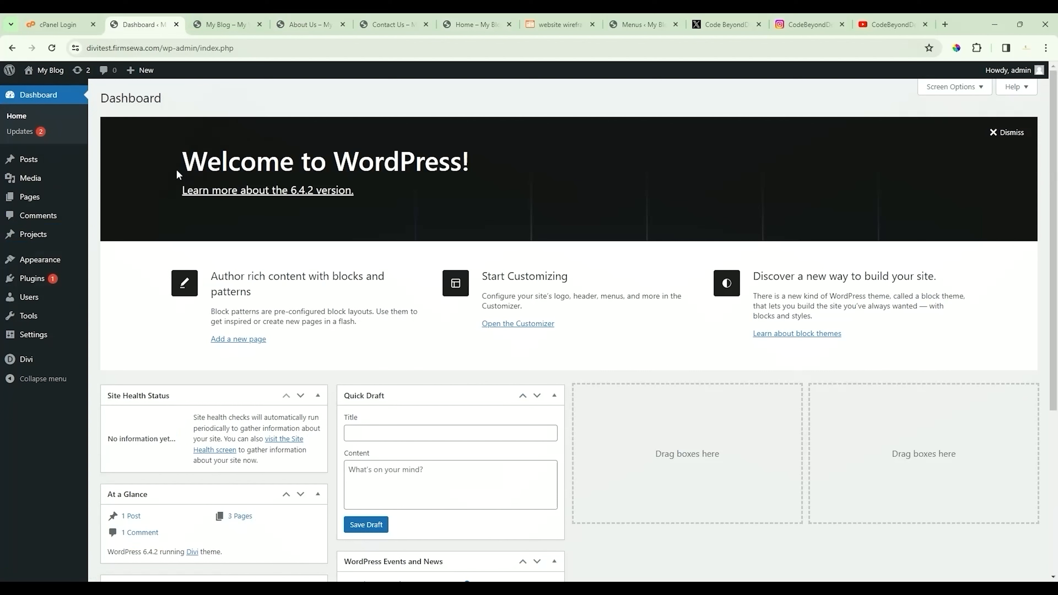
pyautogui.click(944, 24)
# Step: Search 'divi form db' and download the Contact Form DB Divi zip from wordpress.org
pyautogui.click(677, 48)
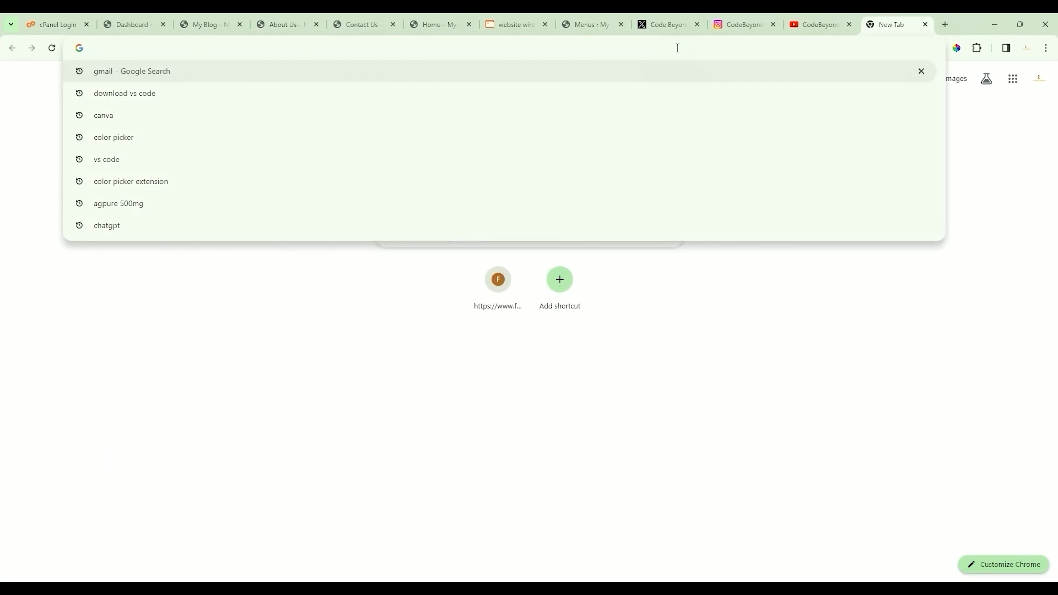
pyautogui.write('d')
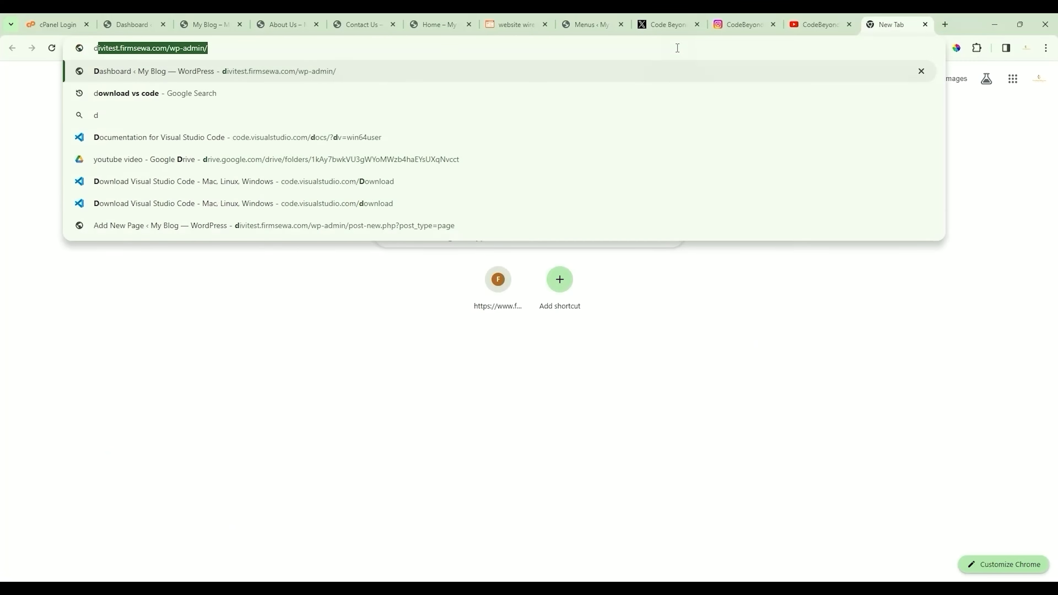
pyautogui.write('ivi ')
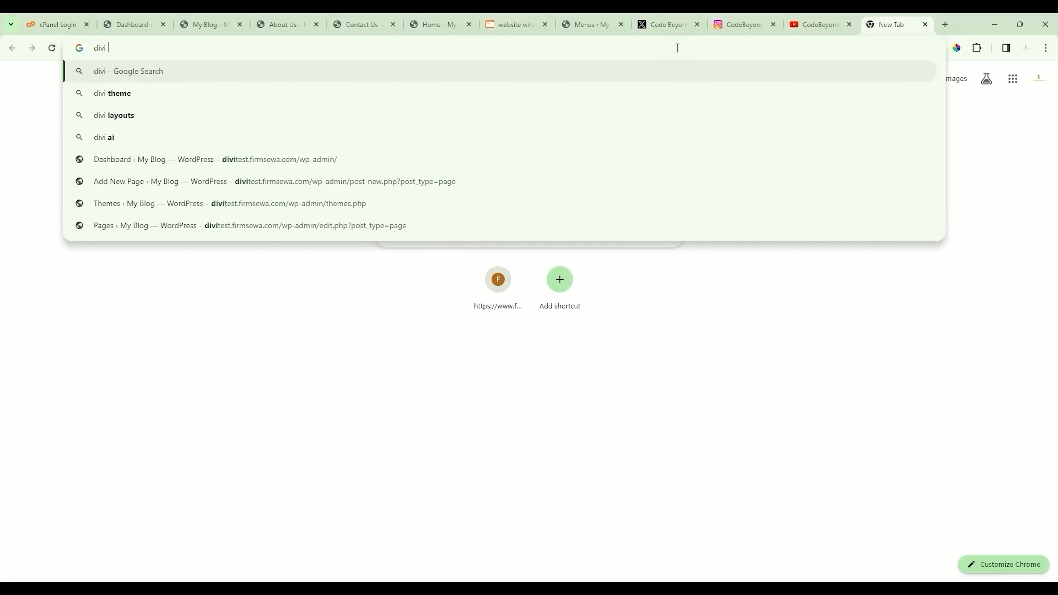
pyautogui.write('form db')
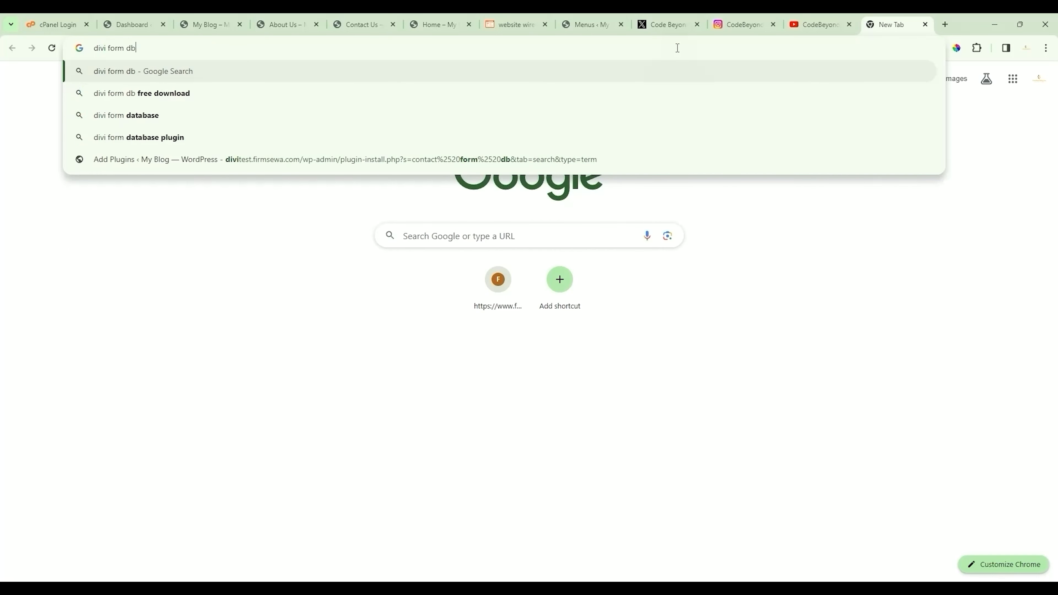
pyautogui.click(297, 96)
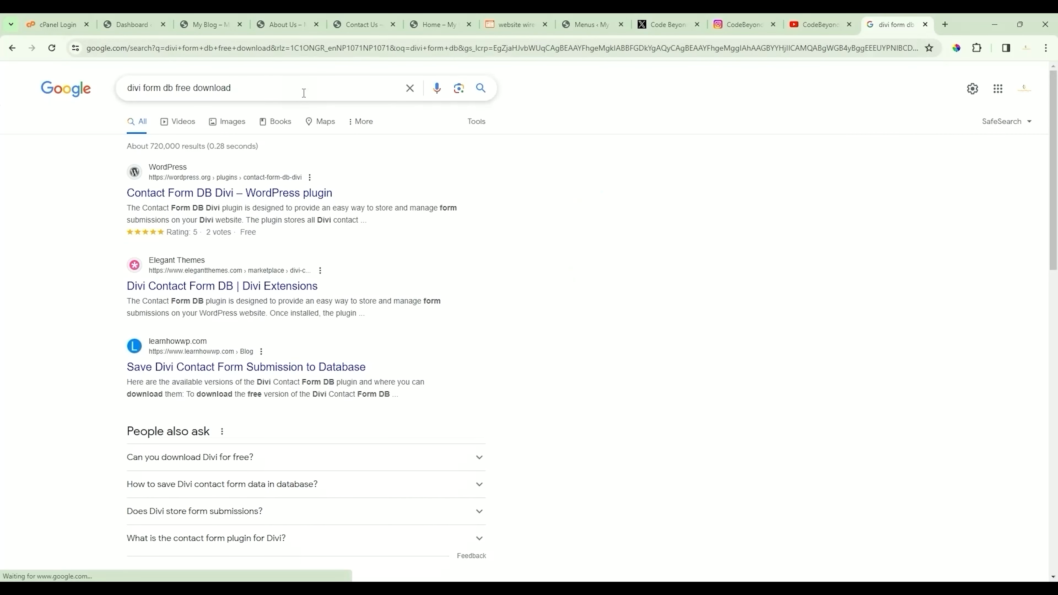
pyautogui.click(313, 194)
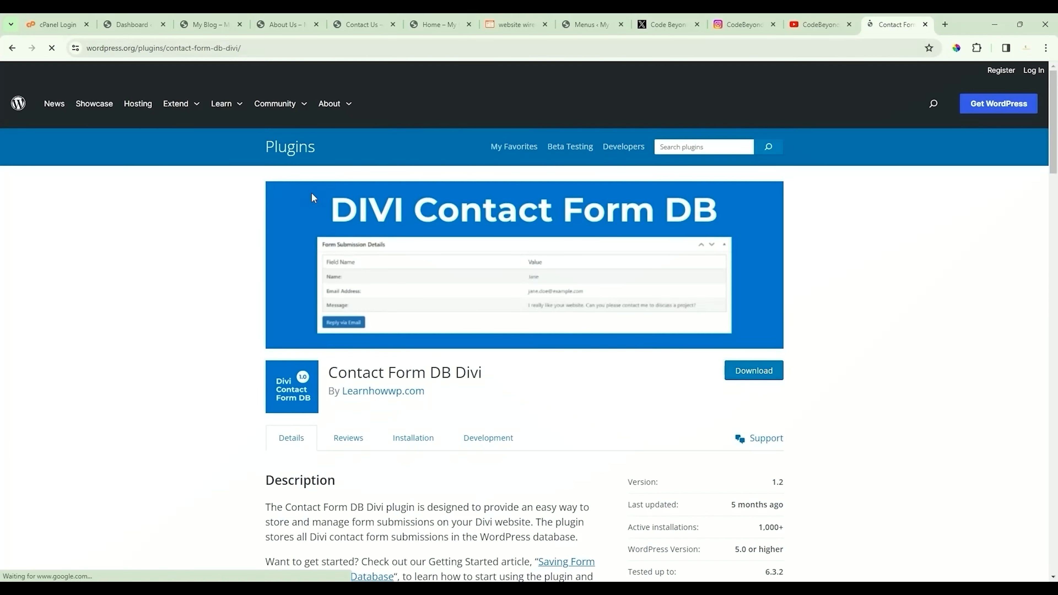
pyautogui.click(755, 373)
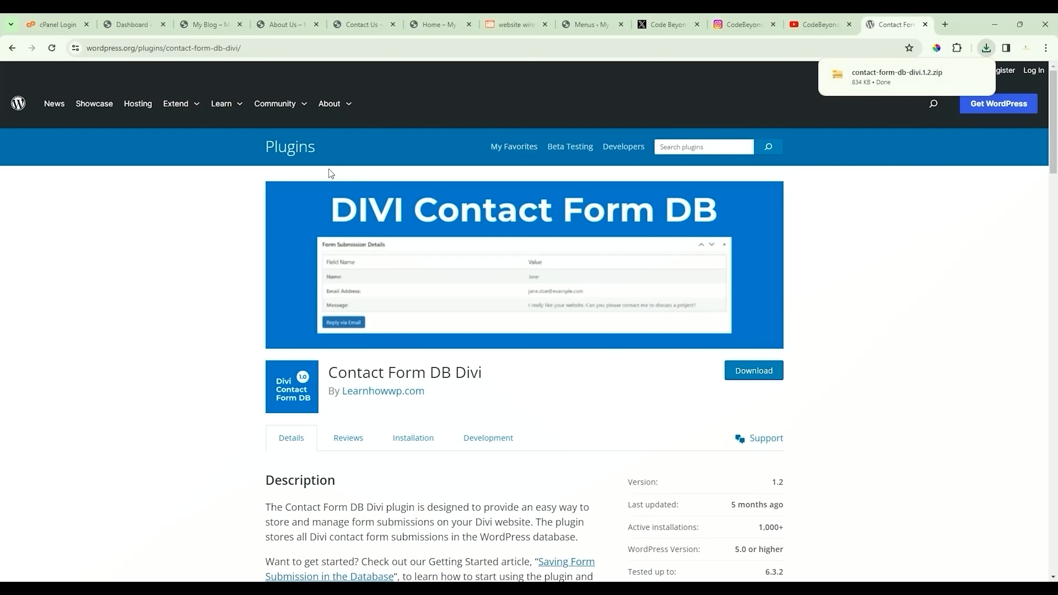
pyautogui.click(129, 24)
pyautogui.moveTo(32, 280)
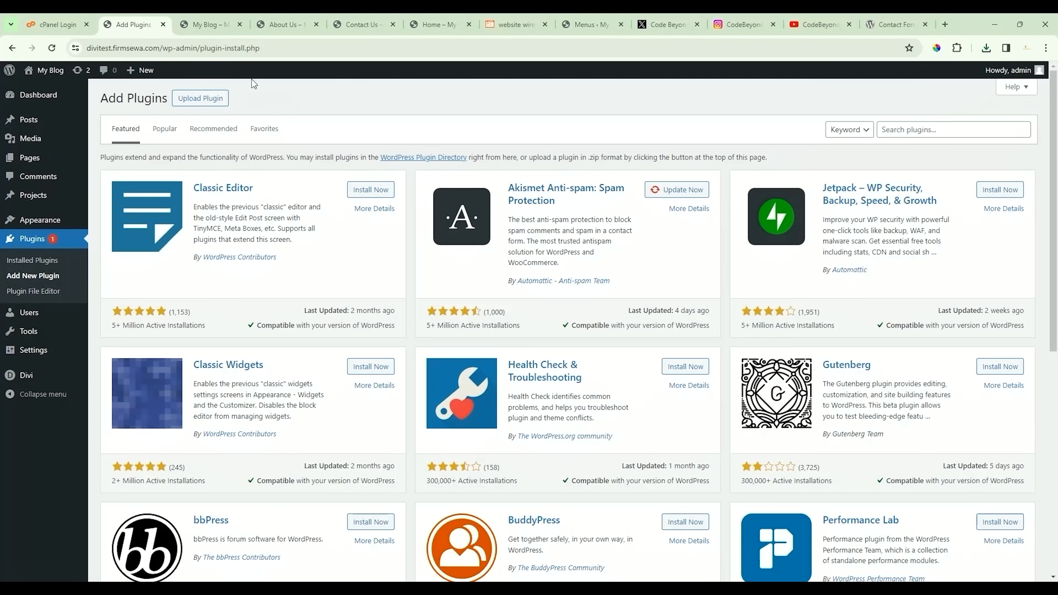
# Step: Upload, install and activate contact-form-db-divi.1.2.zip, then go to the contact page tab
pyautogui.click(200, 98)
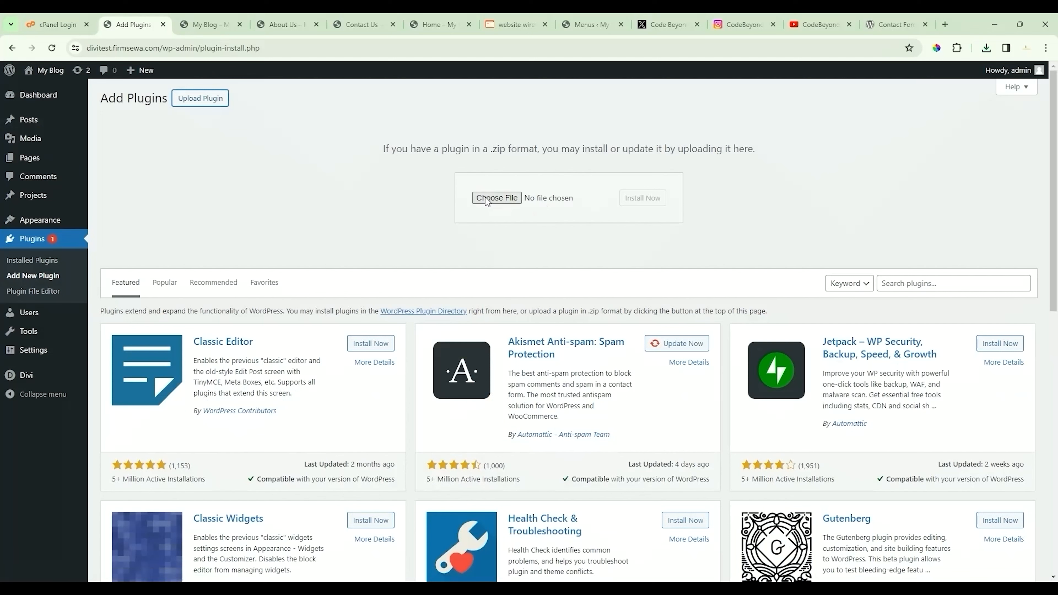
pyautogui.click(497, 198)
pyautogui.click(642, 199)
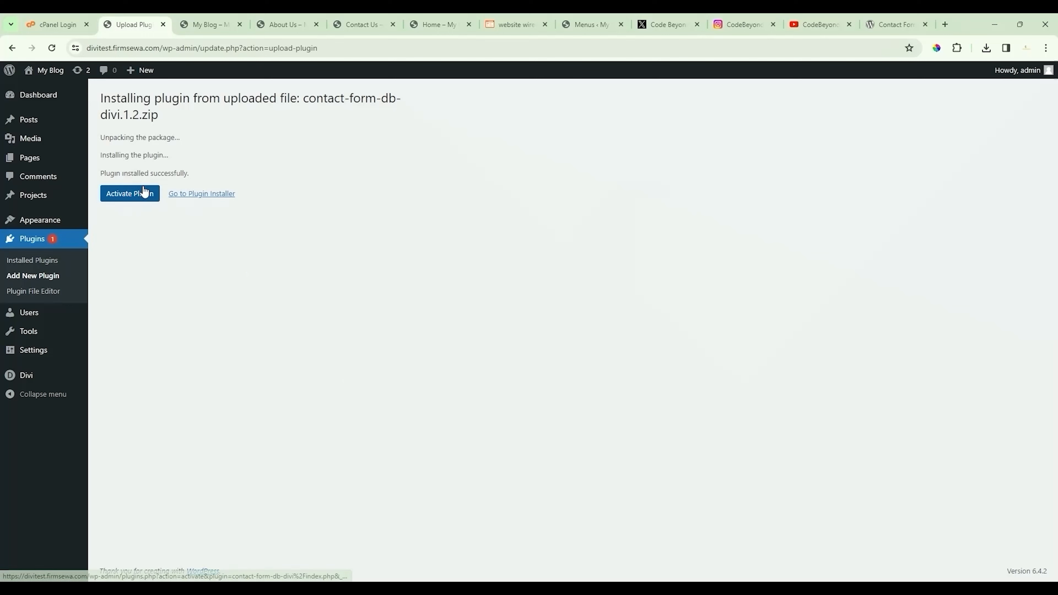
pyautogui.click(159, 198)
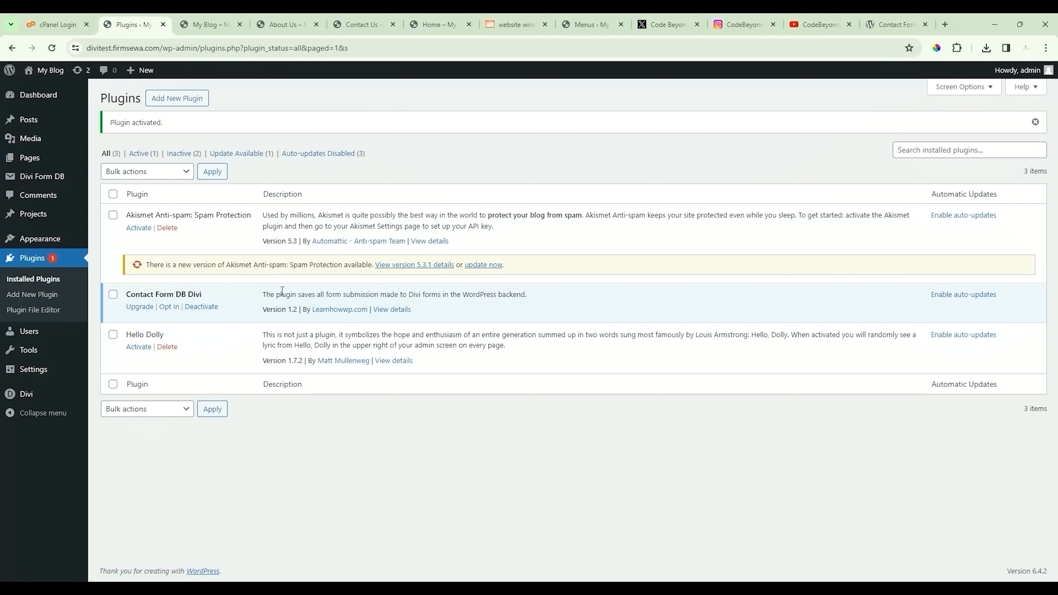
pyautogui.moveTo(42, 179)
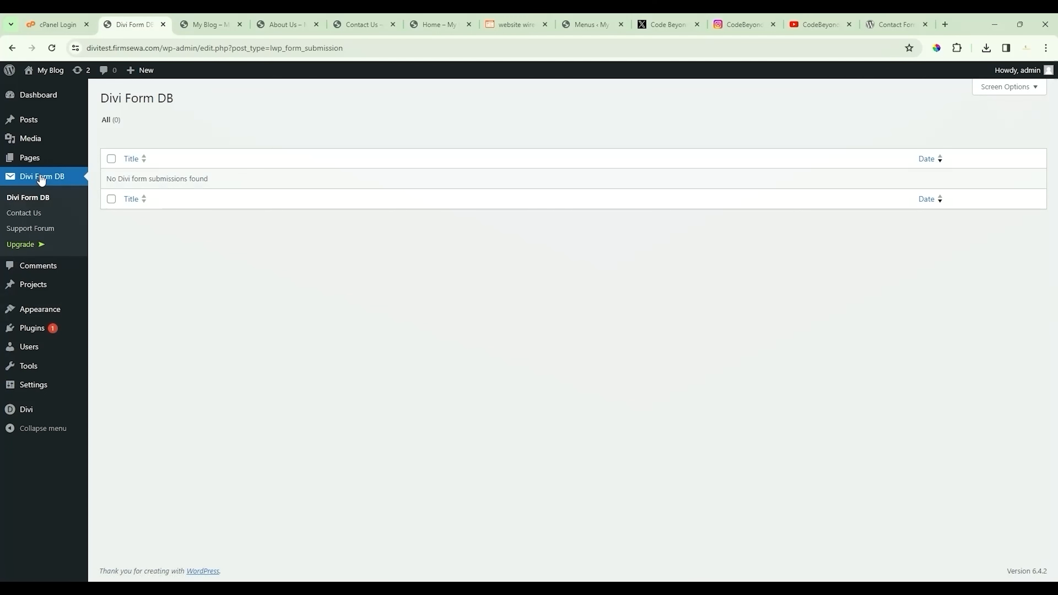
pyautogui.click(223, 17)
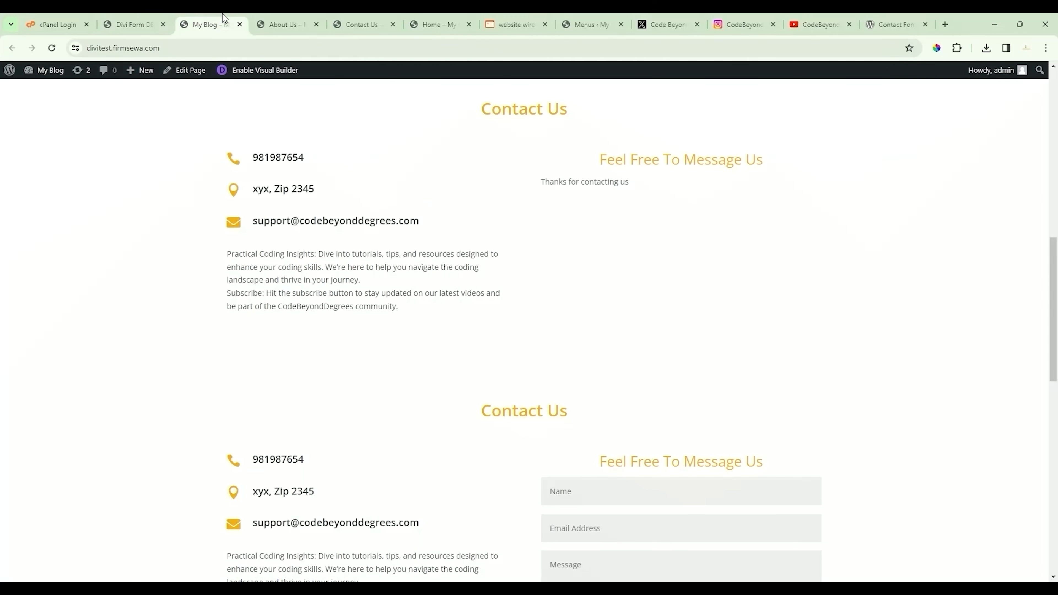
# Step: Submit a test name, email and message through the Contact Us form, then check Divi Form DB
pyautogui.scroll(-2, 700, 435)
pyautogui.click(624, 212)
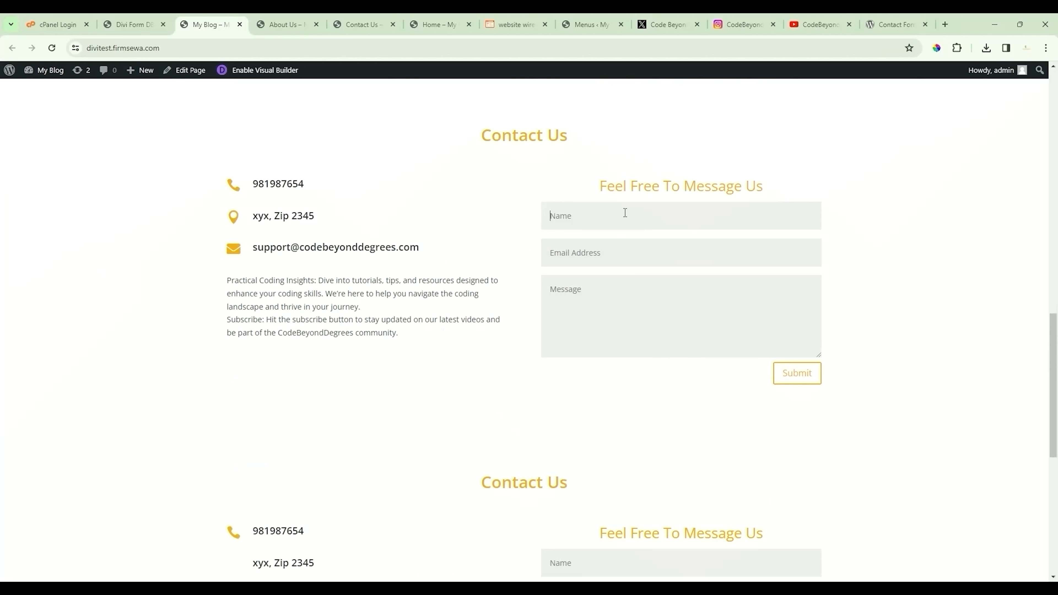
pyautogui.write('test')
pyautogui.click(611, 252)
pyautogui.write('test@gmail.com')
pyautogui.click(596, 294)
pyautogui.write('hi')
pyautogui.click(794, 377)
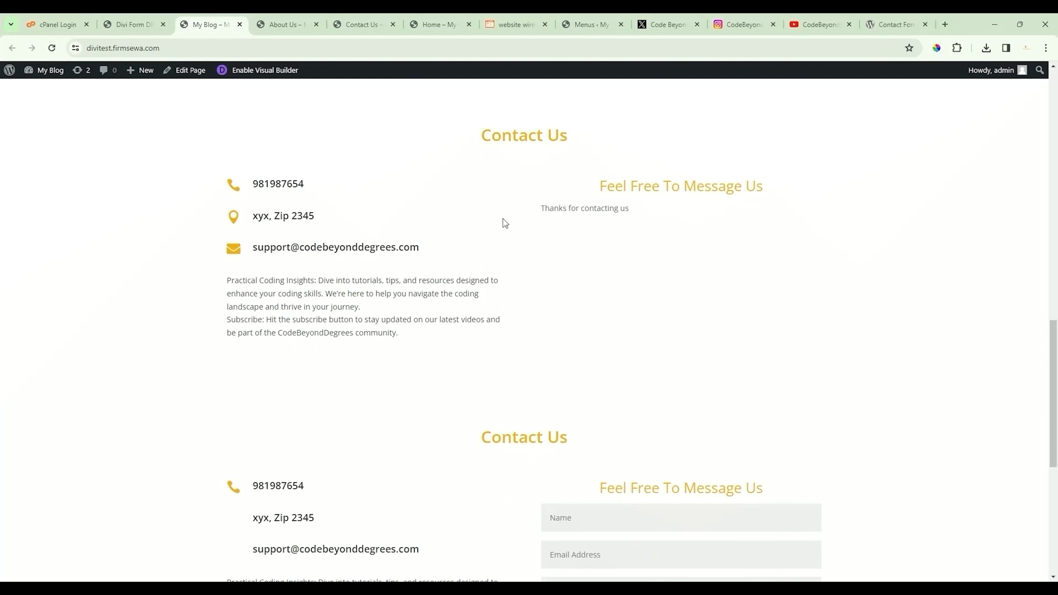
pyautogui.click(143, 19)
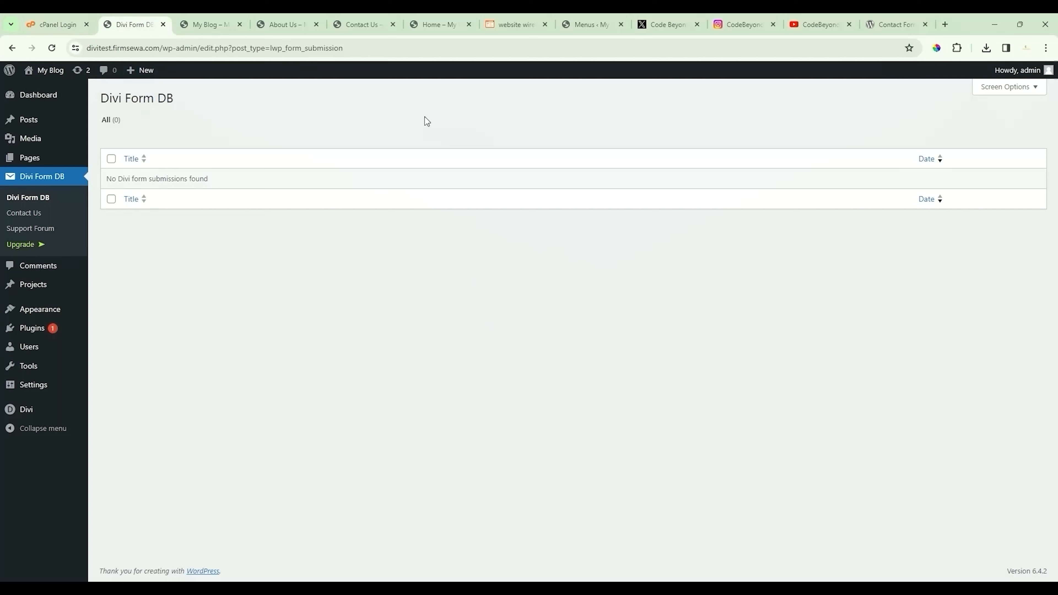